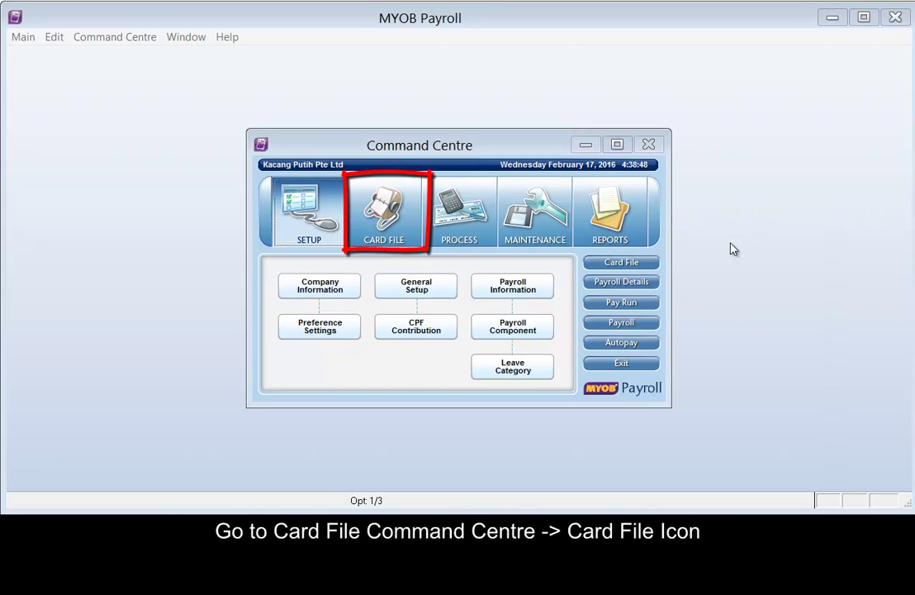
Open the staff Card File Information window from the Card File section.
{"action": "left_click", "coordinate": [392, 209]}
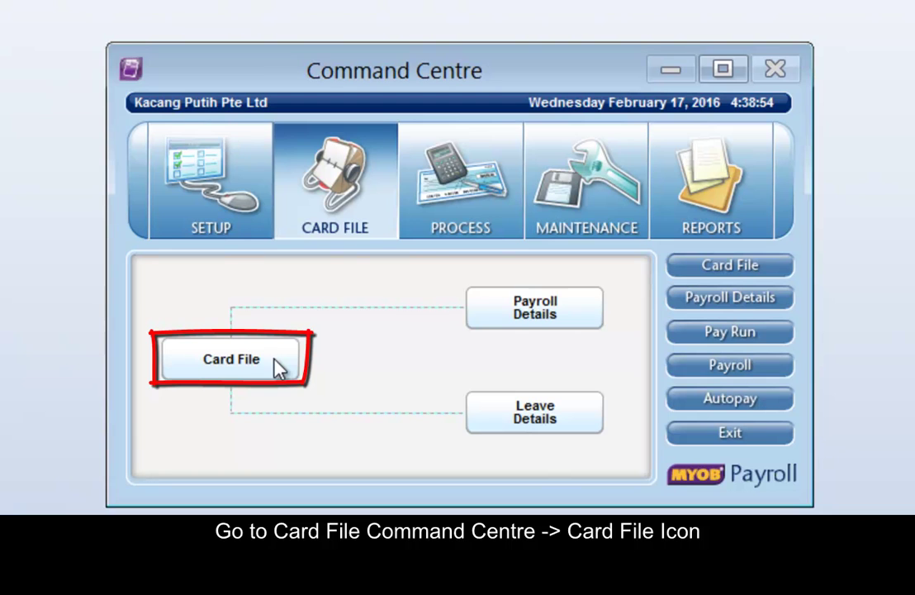
{"action": "left_click", "coordinate": [279, 368]}
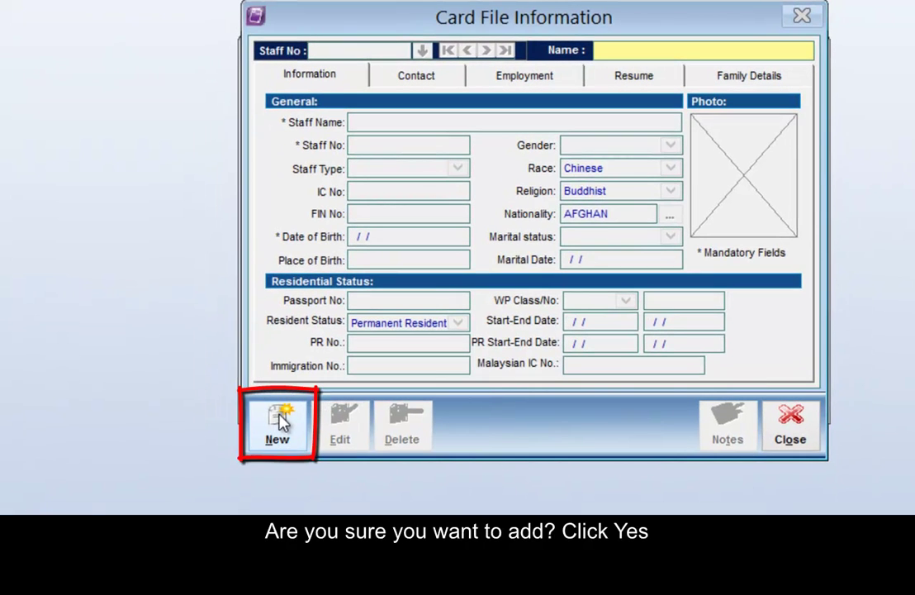
Add a new staff card, confirming the prompt, to create default Staff No 0001.
{"action": "left_click", "coordinate": [252, 439]}
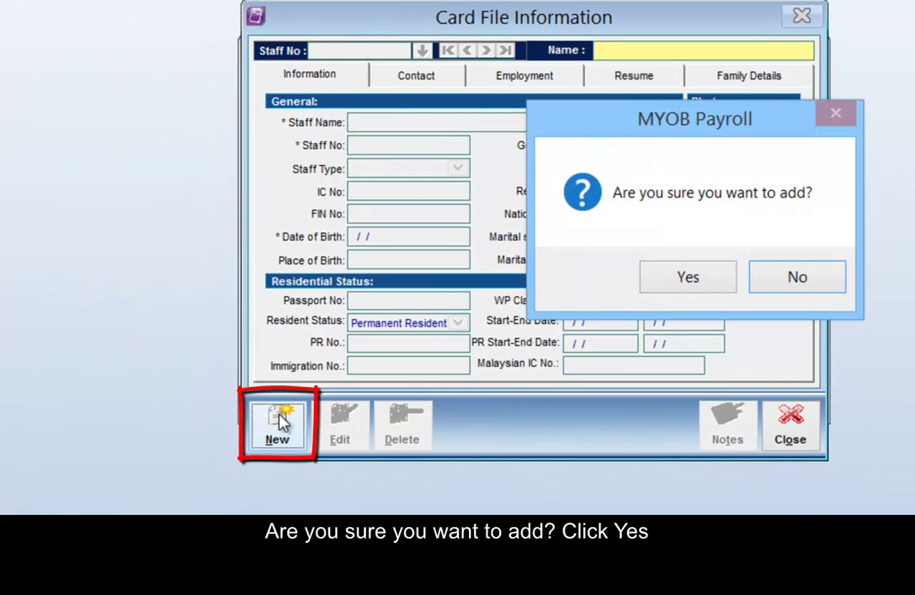
{"action": "left_click", "coordinate": [688, 281]}
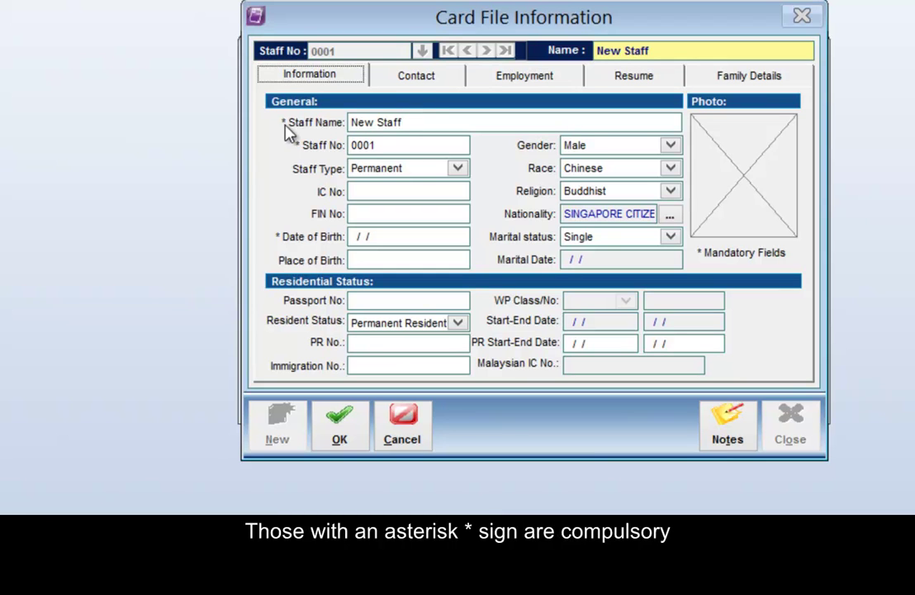
Replace 'New Staff' with the staff member's name, then enter their IC number and date of birth.
{"action": "left_click_drag", "start_coordinate": [423, 121], "coordinate": [312, 107]}
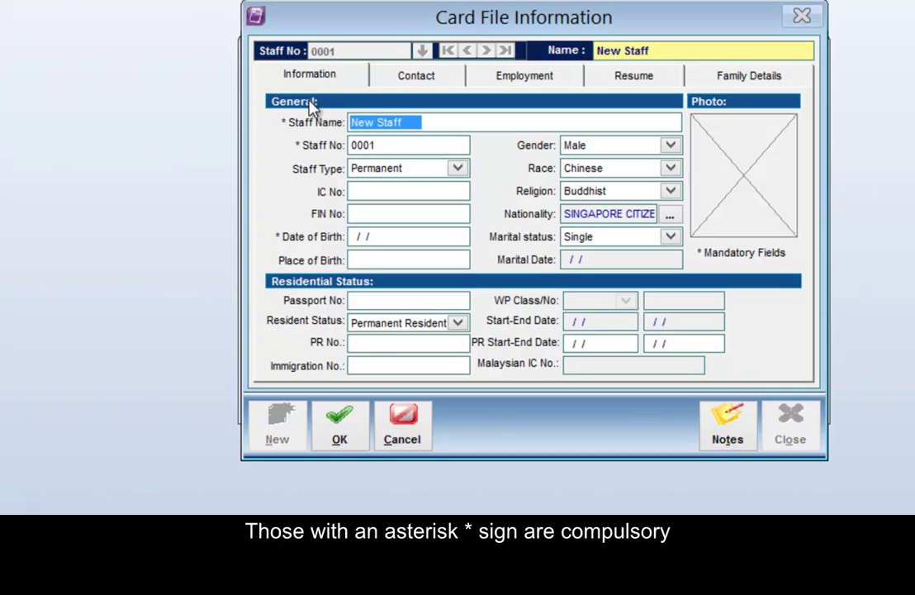
{"action": "type", "text": "Tan Ah Teck"}
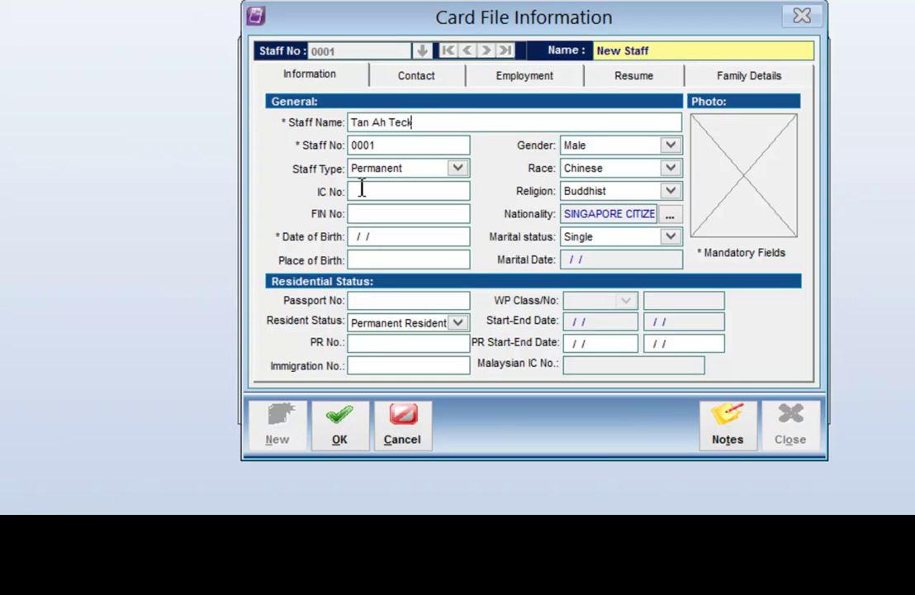
{"action": "type", "text": "S1234567A"}
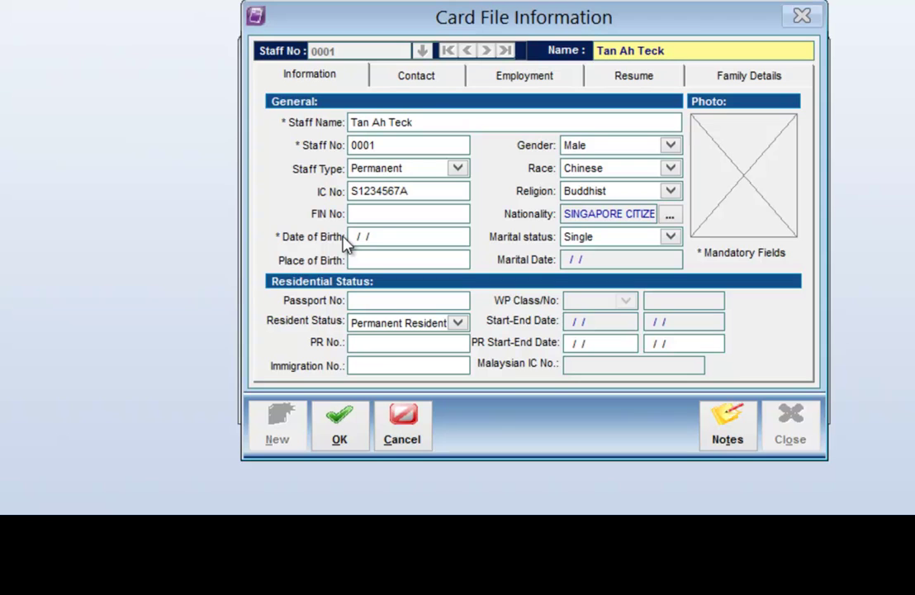
{"action": "left_click", "coordinate": [352, 240]}
{"action": "type", "text": "01/01/1980"}
{"action": "left_click", "coordinate": [392, 259]}
{"action": "left_click", "coordinate": [397, 99]}
Enter the staff member's street address in Address1 and their phone number in Phone No1.
{"action": "left_click", "coordinate": [421, 82]}
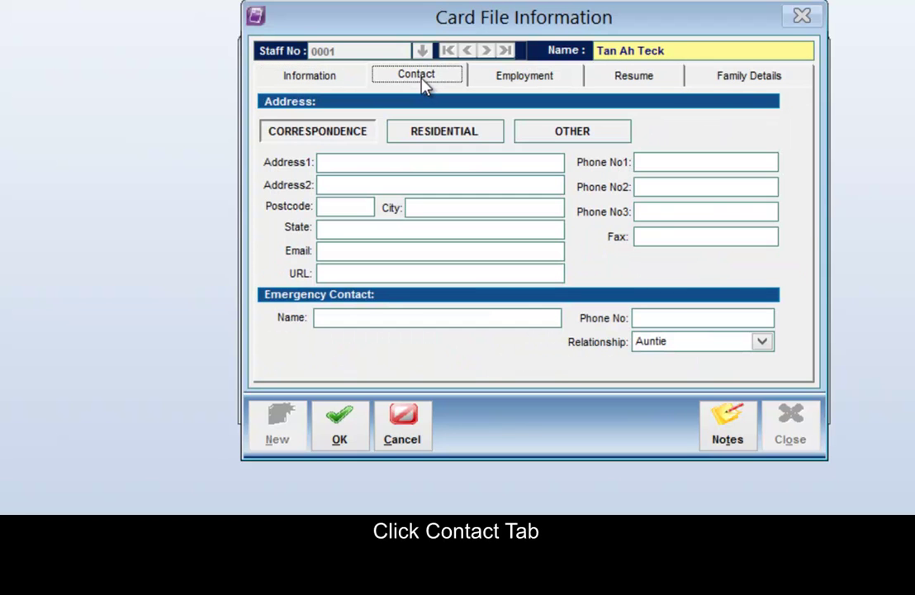
{"action": "left_click", "coordinate": [395, 164]}
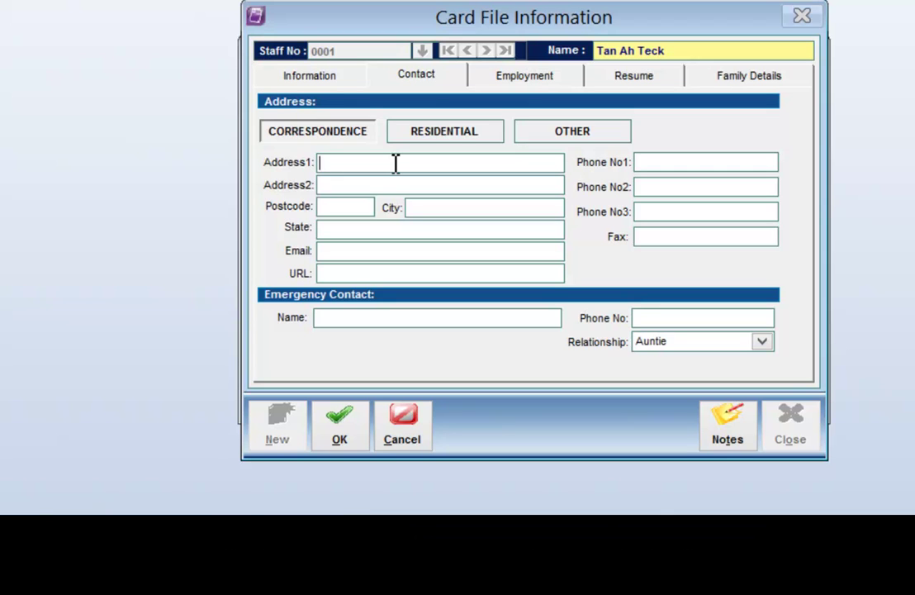
{"action": "type", "text": "111 Jalan Road Singapore 111111"}
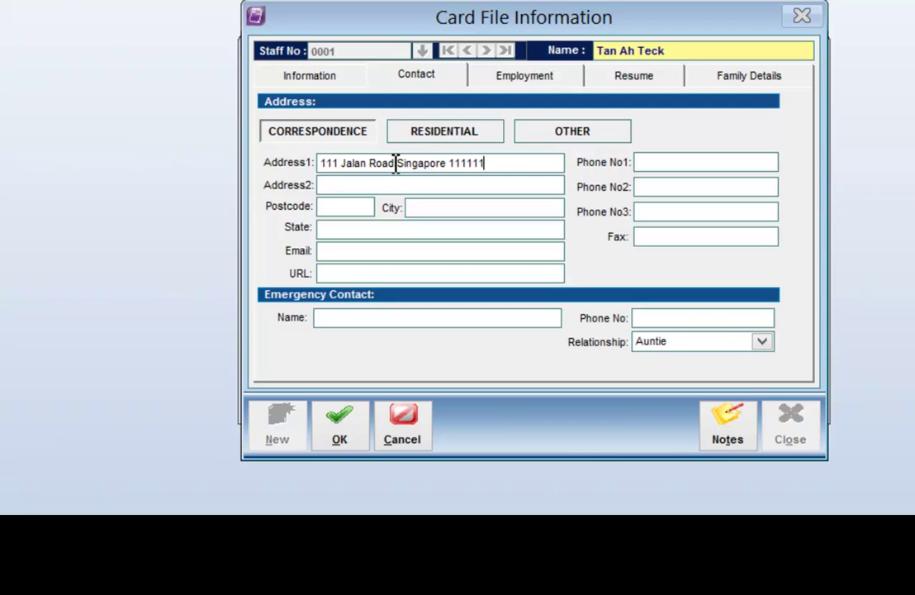
{"action": "left_click", "coordinate": [666, 163]}
{"action": "type", "text": "61111111"}
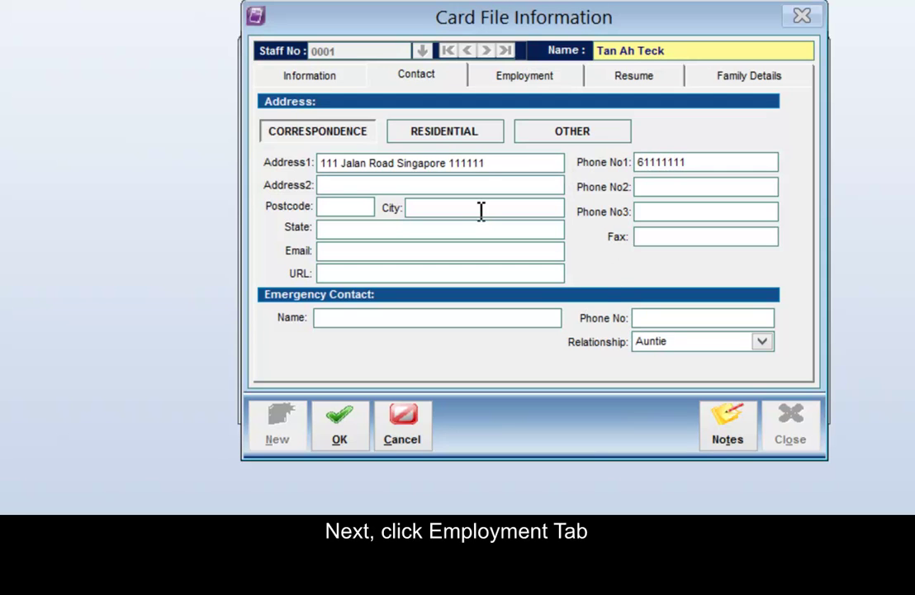
Set employment status to Probation, hire date 17/02/2015, and enter the CPF account number.
{"action": "left_click", "coordinate": [541, 83]}
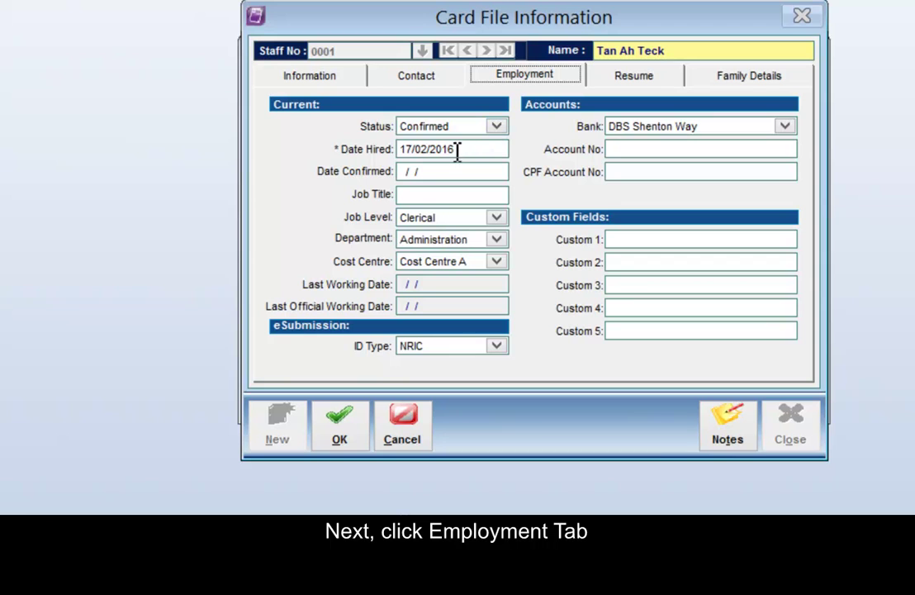
{"action": "left_click", "coordinate": [496, 127]}
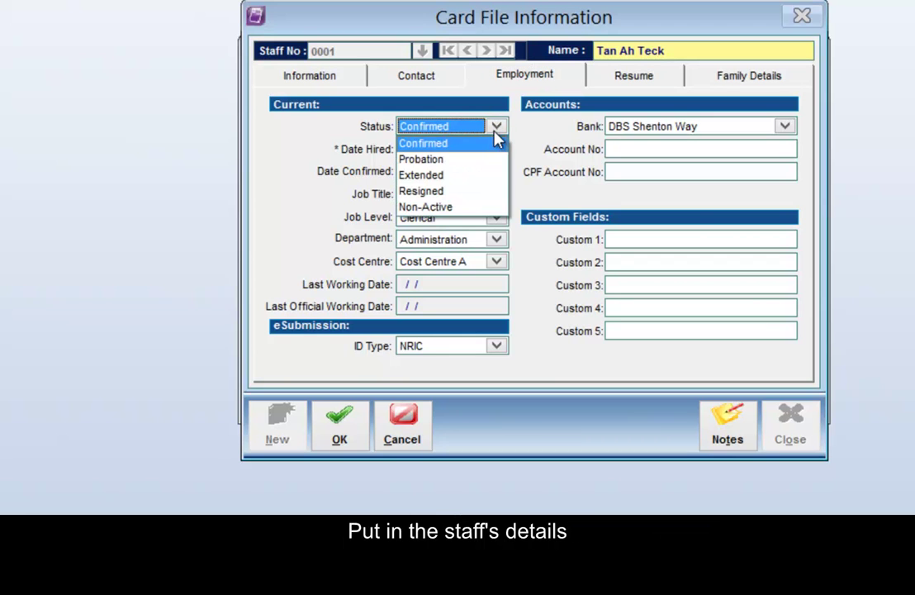
{"action": "left_click", "coordinate": [481, 159]}
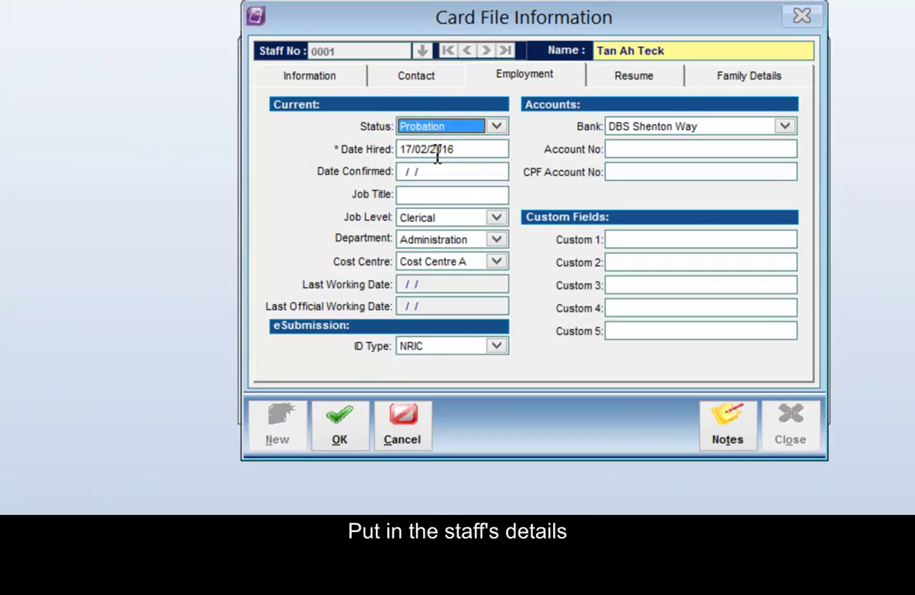
{"action": "left_click", "coordinate": [458, 150]}
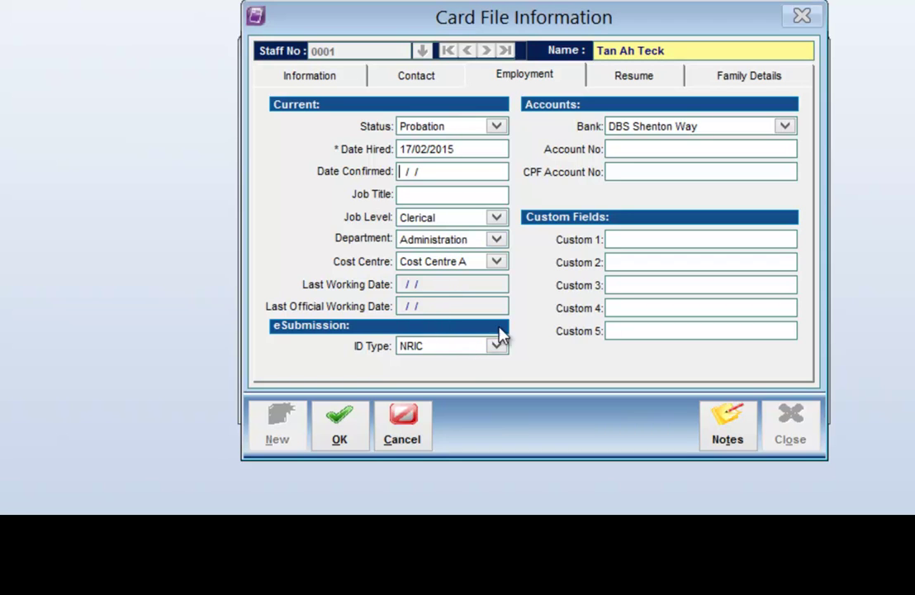
{"action": "left_click", "coordinate": [619, 175]}
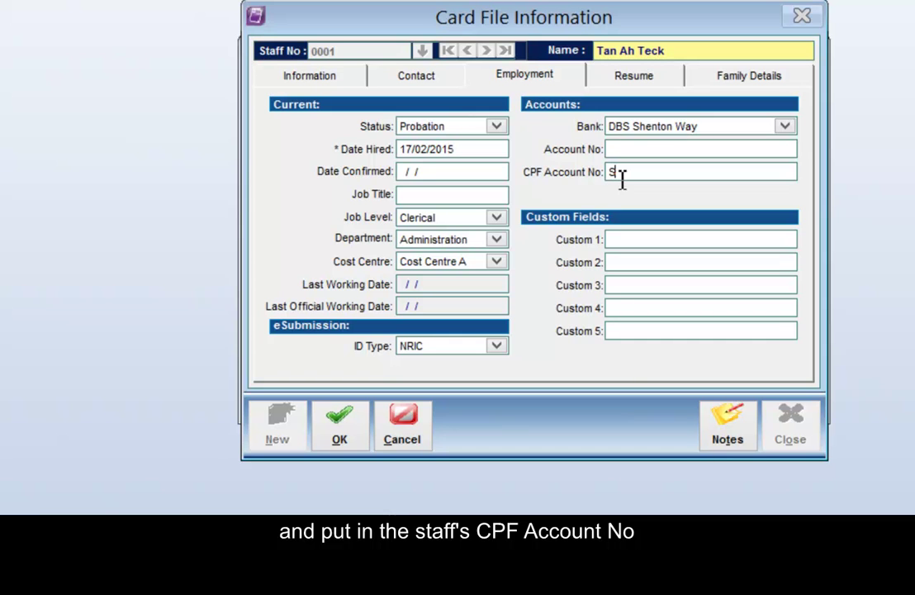
{"action": "type", "text": "S1234567A"}
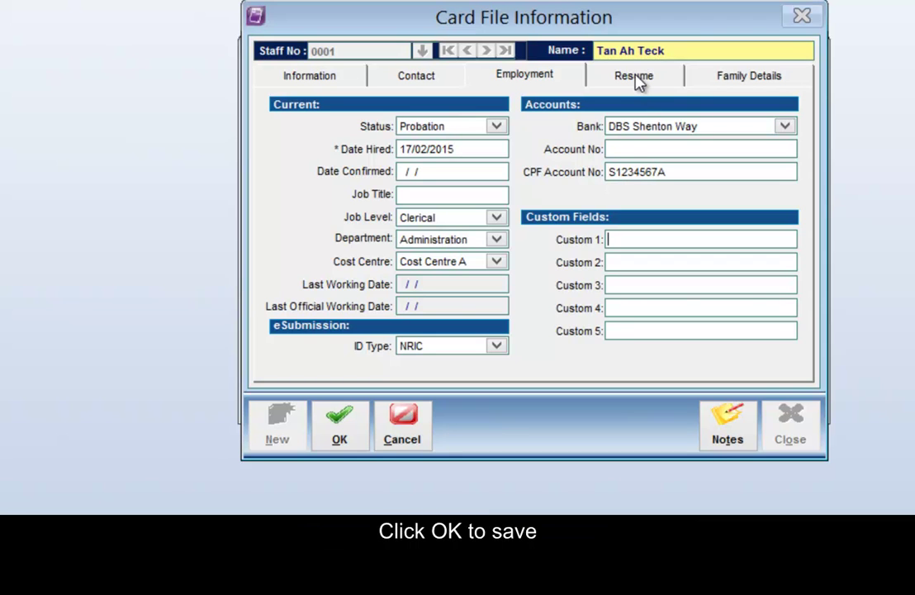
{"action": "left_click", "coordinate": [347, 421]}
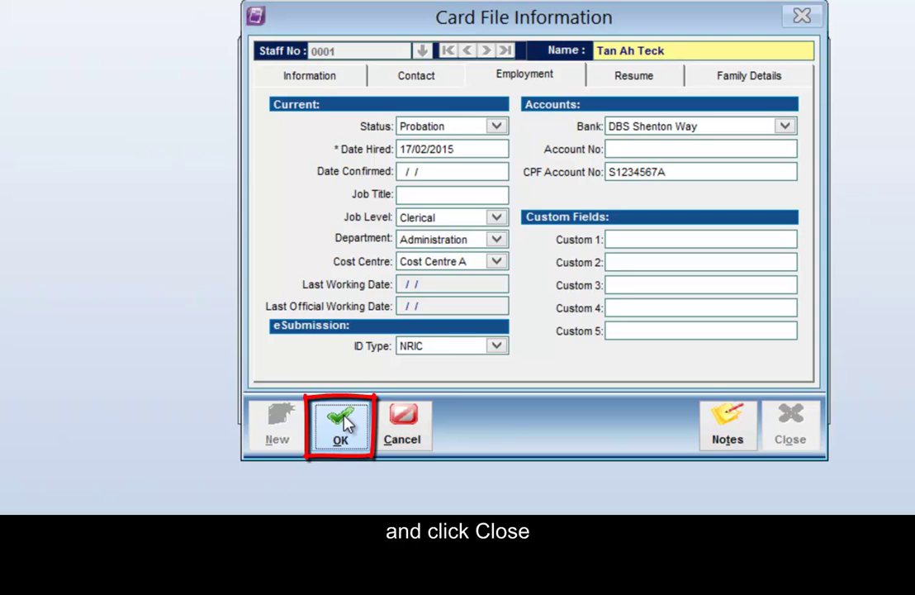
Save the new staff card and close the Card File window.
{"action": "left_click", "coordinate": [347, 423]}
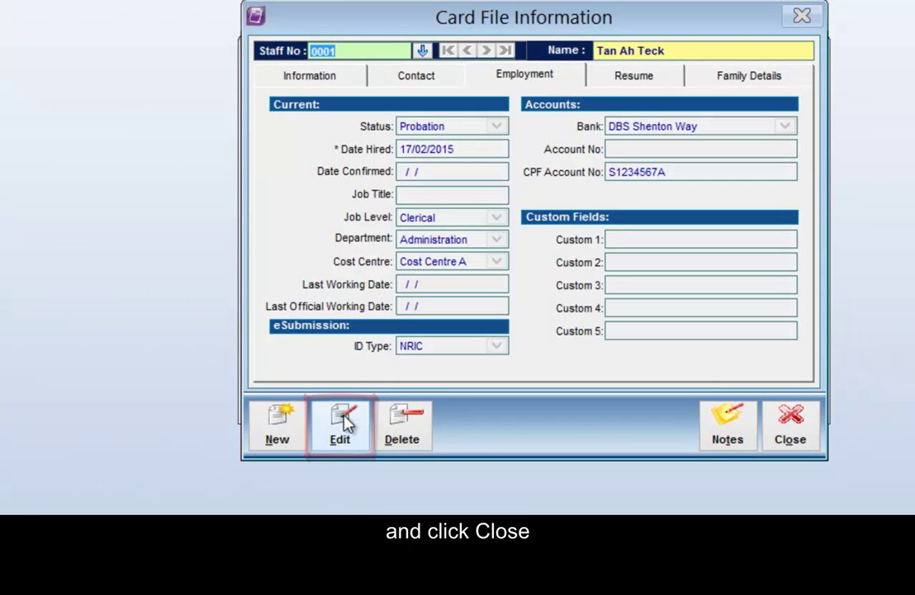
{"action": "left_click", "coordinate": [793, 428]}
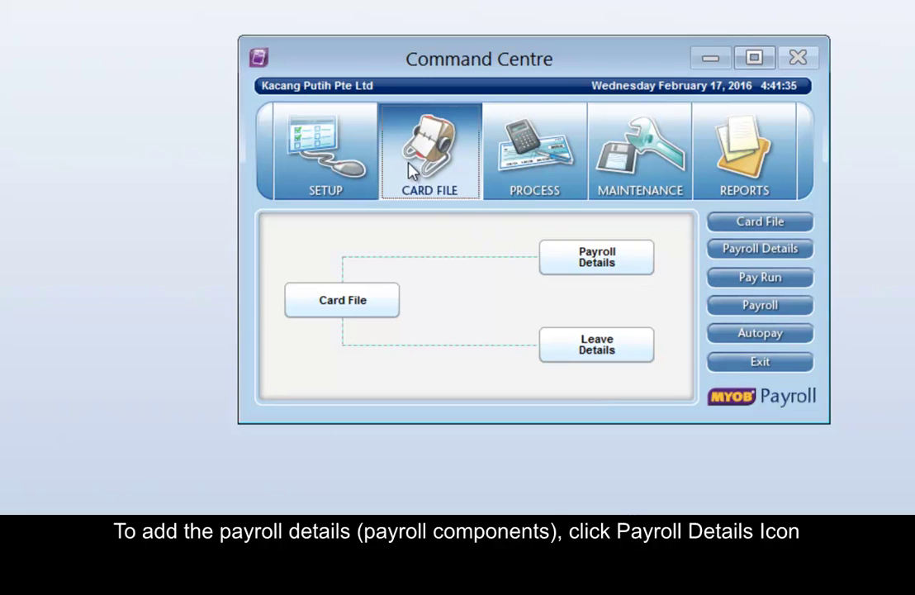
In payroll details, keep the Monthly pay period and enter basic pay of 3,000.00.
{"action": "left_click", "coordinate": [625, 261]}
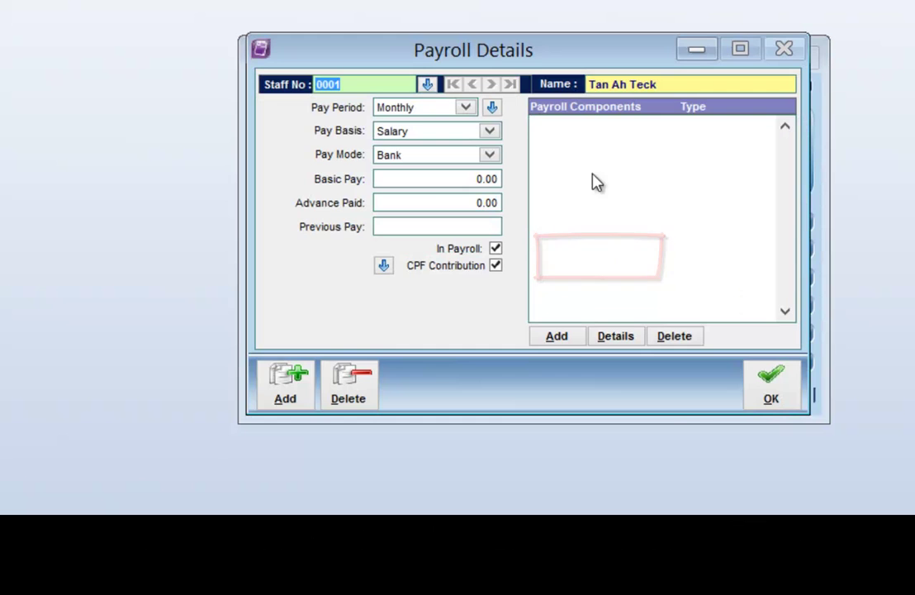
{"action": "left_click", "coordinate": [466, 108]}
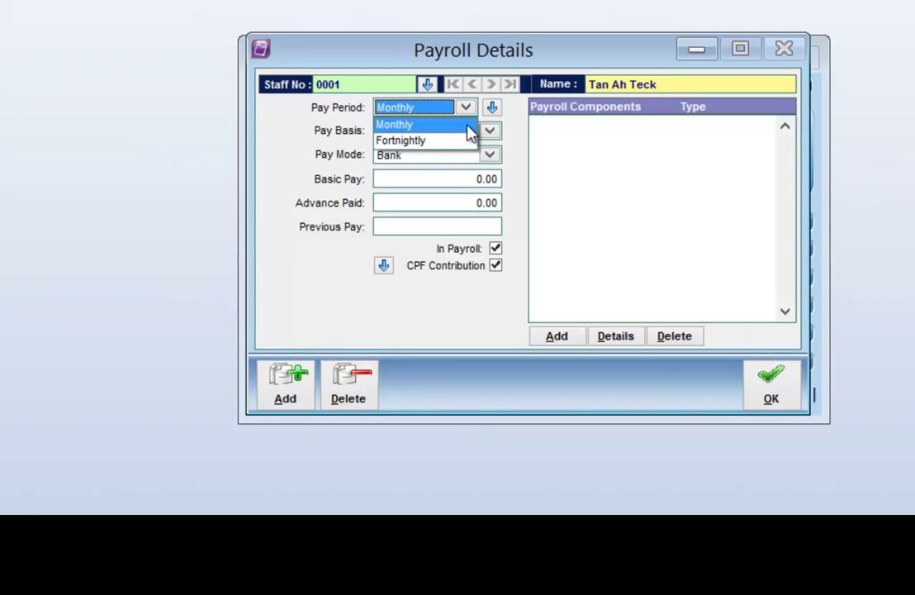
{"action": "left_click", "coordinate": [465, 127]}
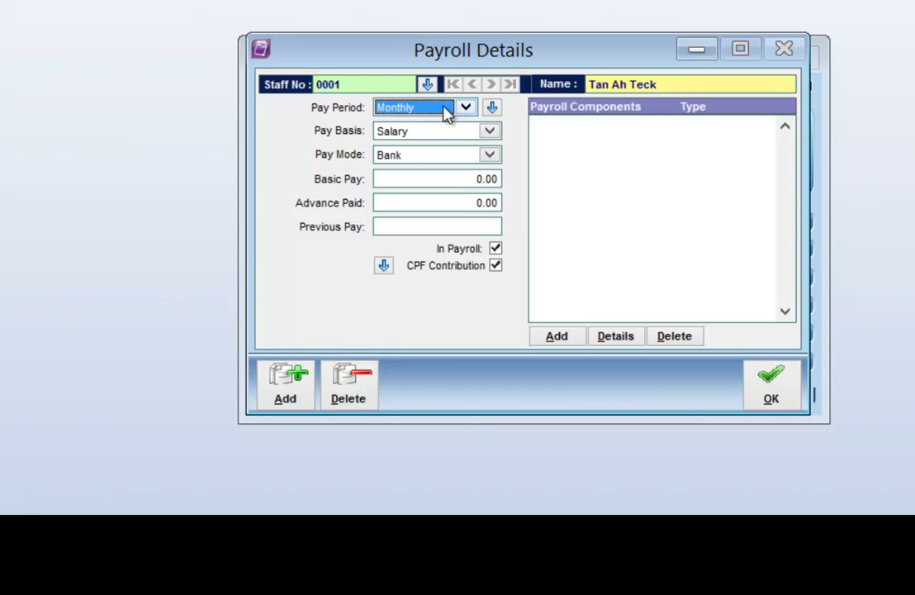
{"action": "left_click", "coordinate": [465, 110]}
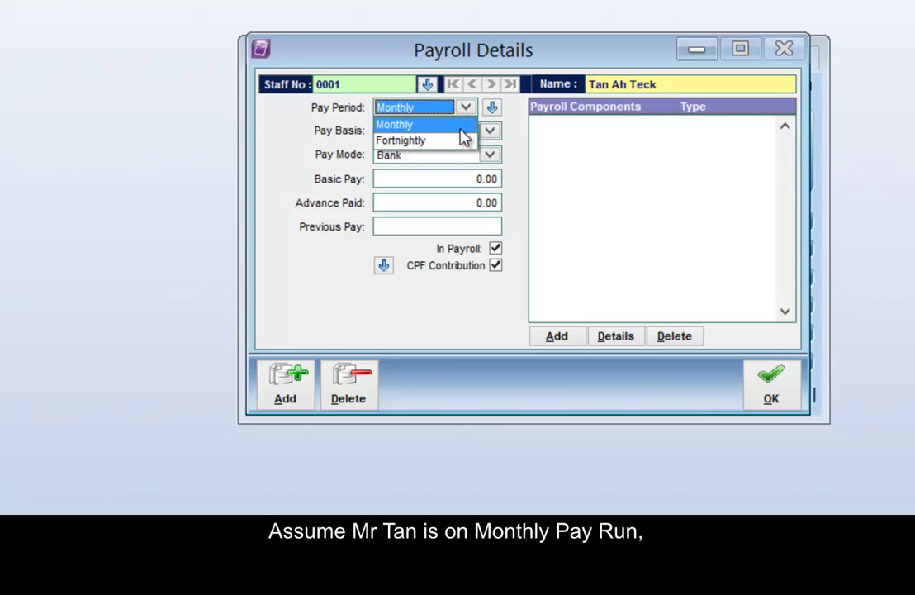
{"action": "left_click", "coordinate": [461, 130]}
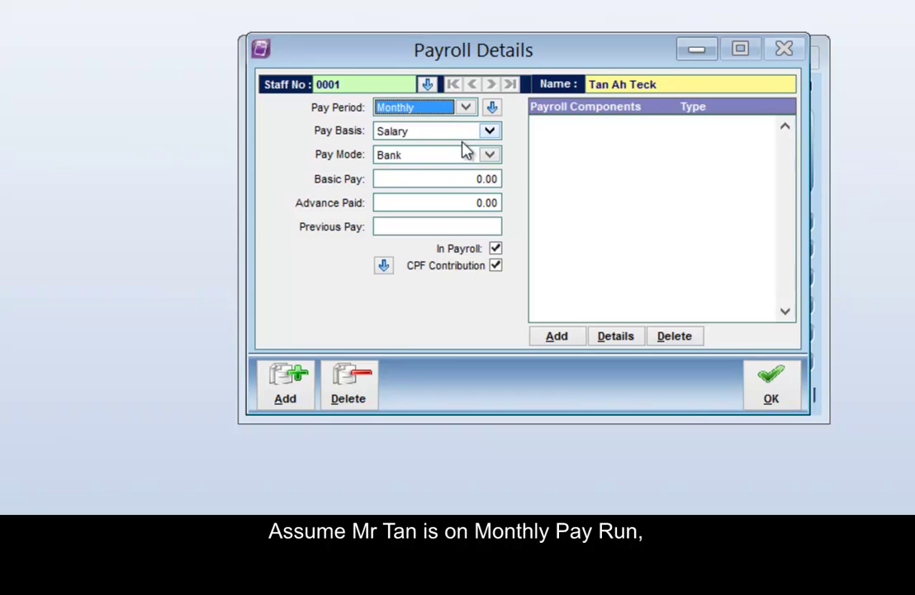
{"action": "left_click", "coordinate": [459, 180]}
{"action": "left_click_drag", "start_coordinate": [463, 179], "coordinate": [518, 179]}
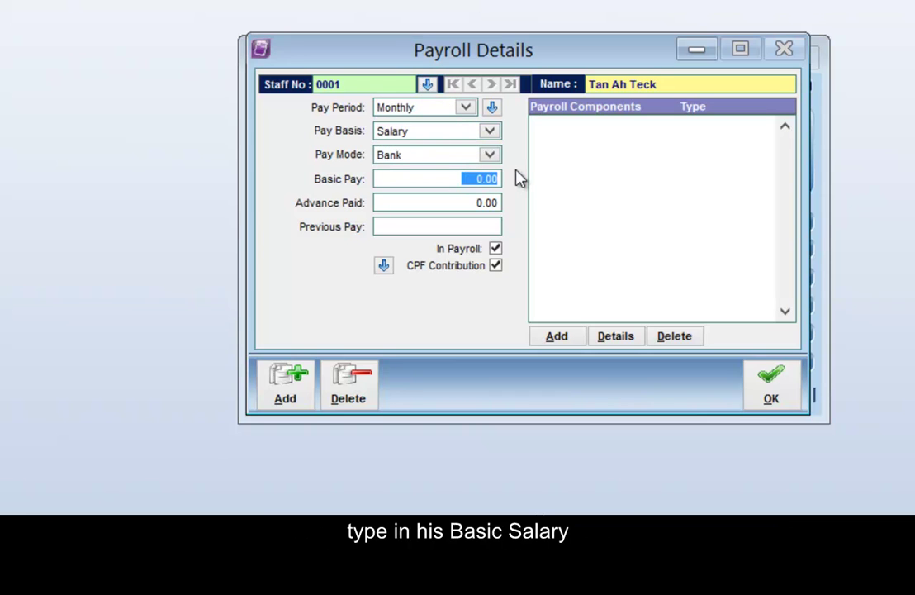
{"action": "type", "text": "3"}
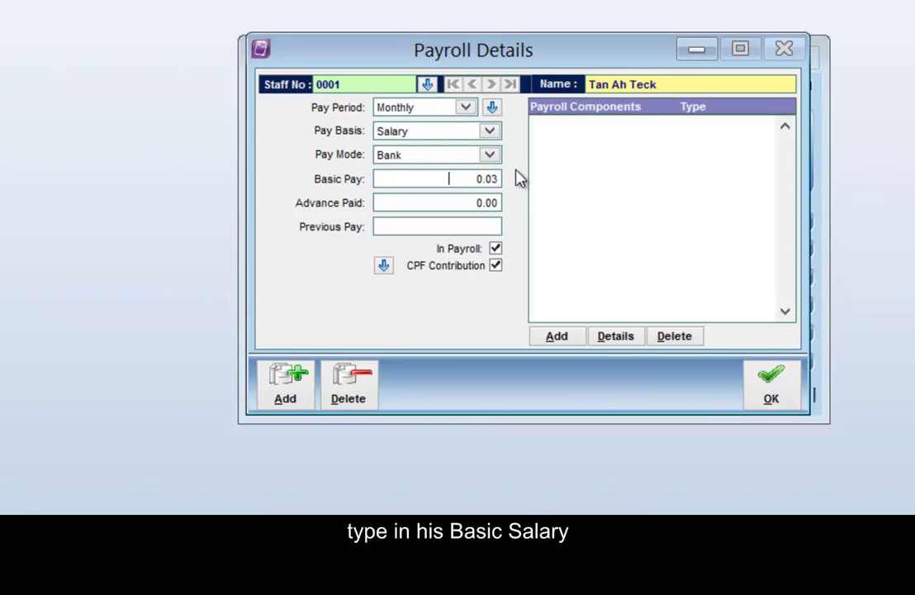
{"action": "type", "text": ",000"}
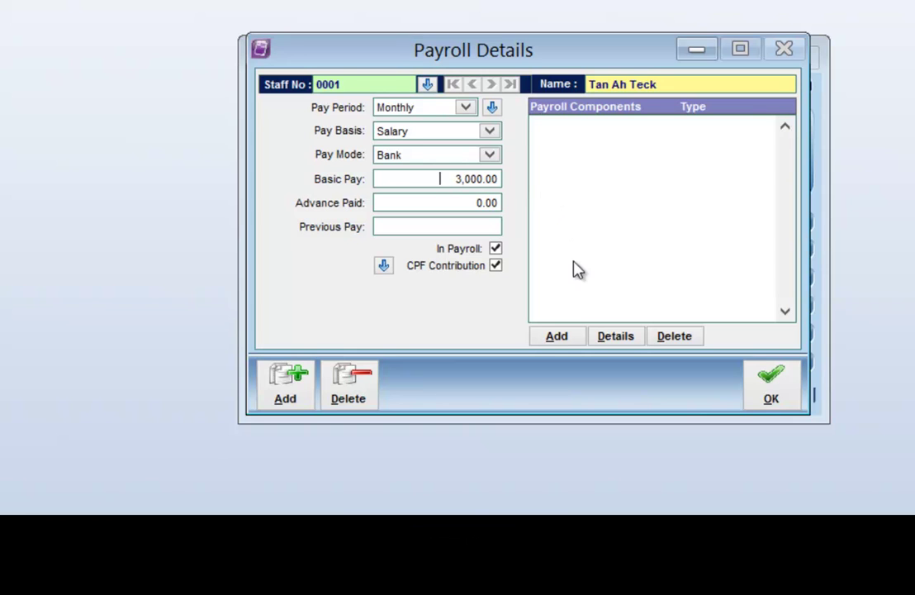
{"action": "type", "text": "."}
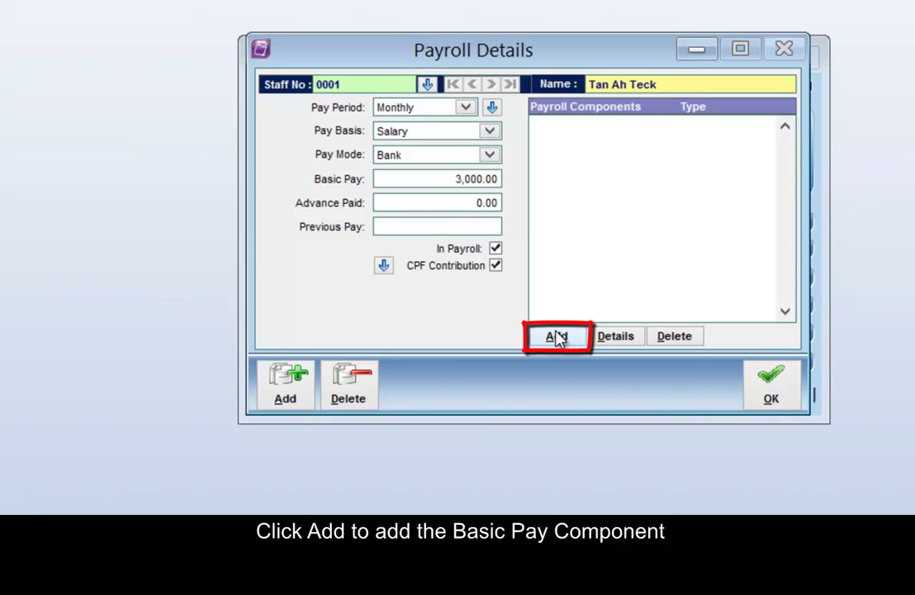
Add the Basic Pay and CDAC Fund payroll components.
{"action": "left_click", "coordinate": [554, 335]}
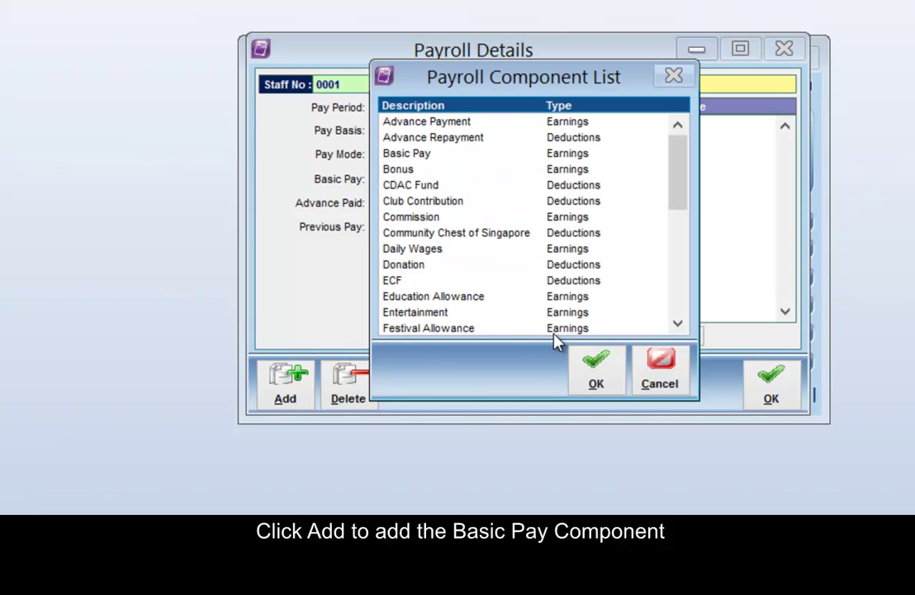
{"action": "left_click", "coordinate": [423, 156]}
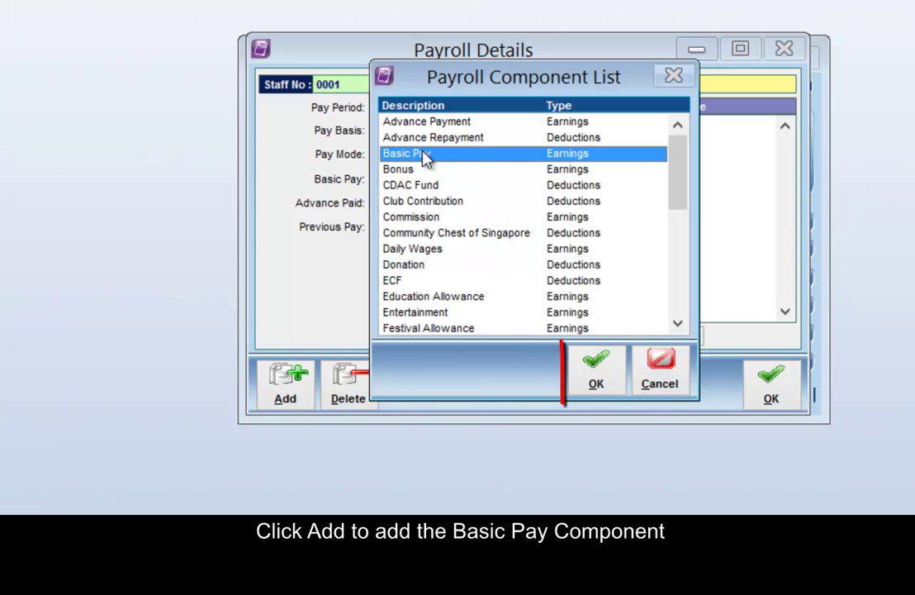
{"action": "left_click", "coordinate": [597, 369]}
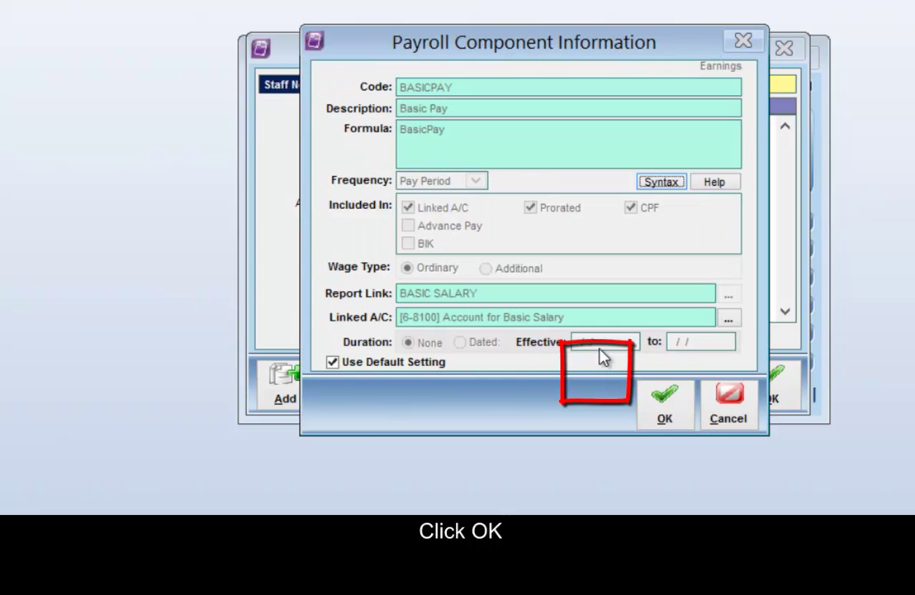
{"action": "left_click", "coordinate": [669, 418]}
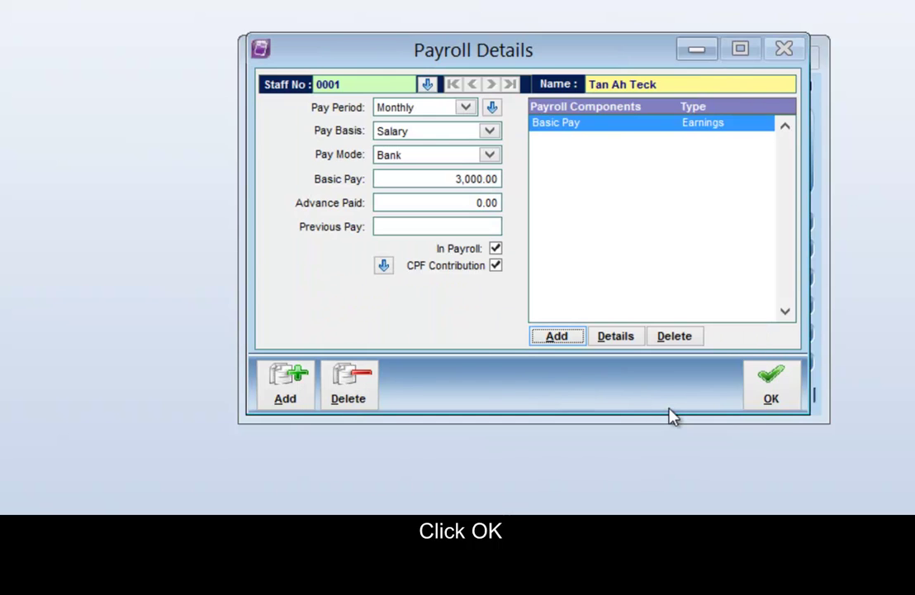
{"action": "left_click", "coordinate": [558, 336]}
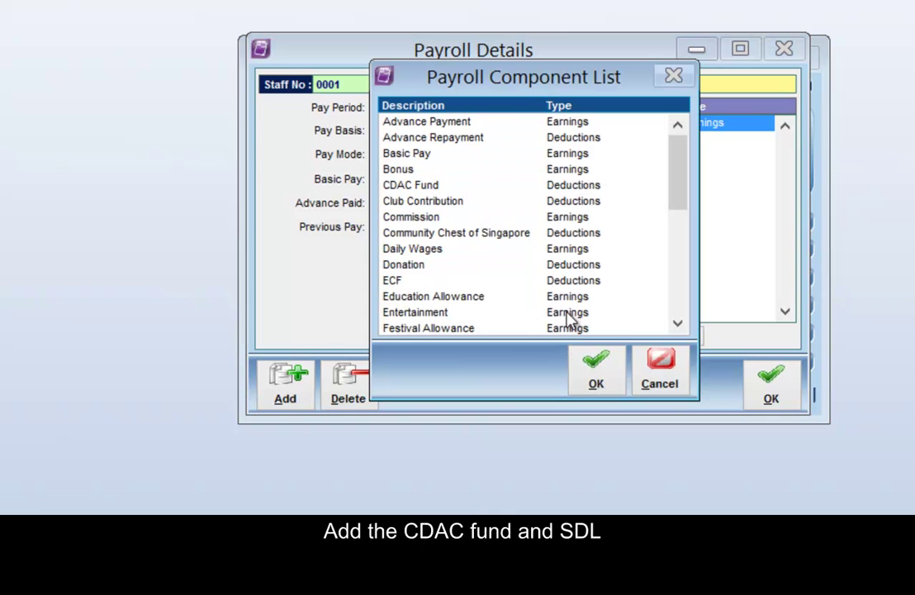
{"action": "left_click", "coordinate": [424, 187]}
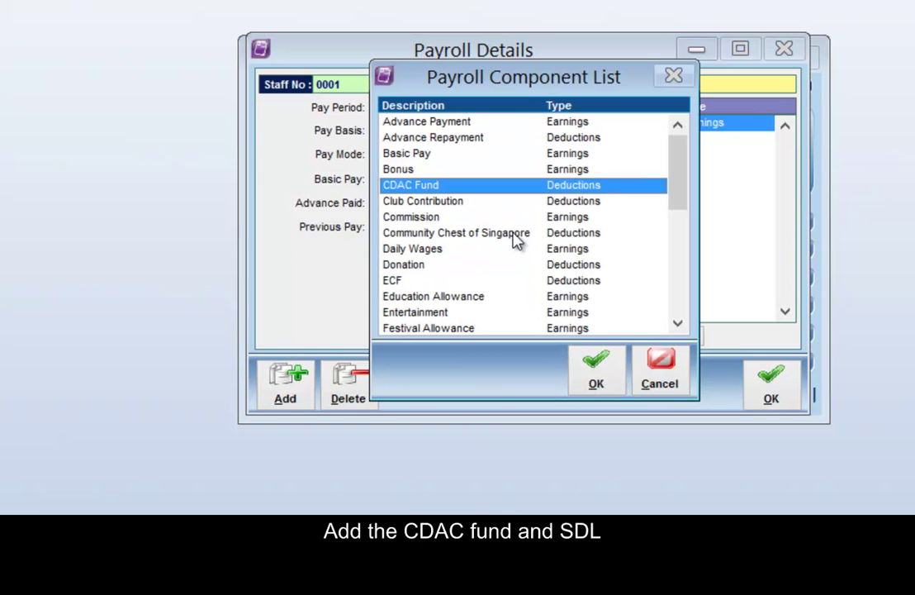
{"action": "left_click", "coordinate": [609, 374]}
{"action": "left_click", "coordinate": [669, 427]}
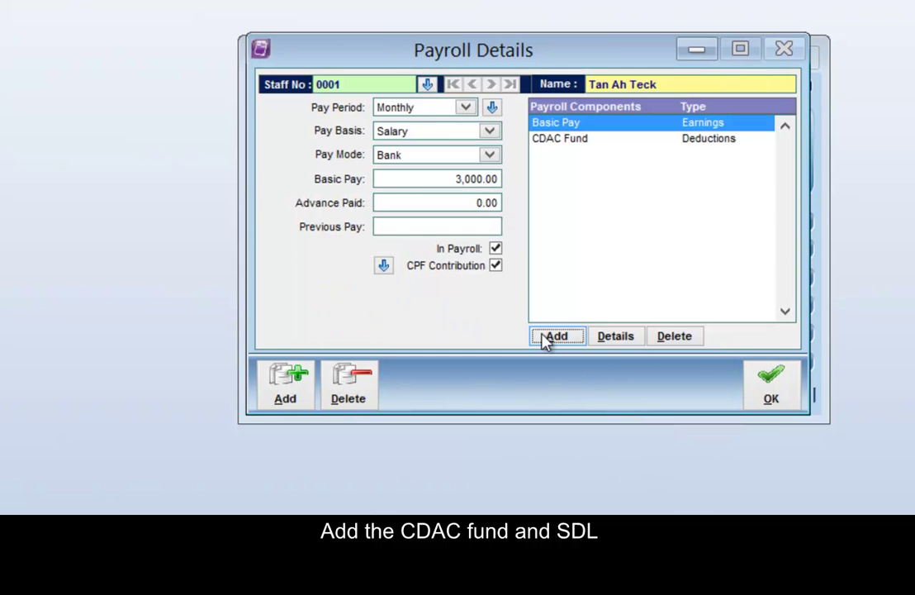
Add the Skills Development Levy payroll component.
{"action": "left_click", "coordinate": [552, 339]}
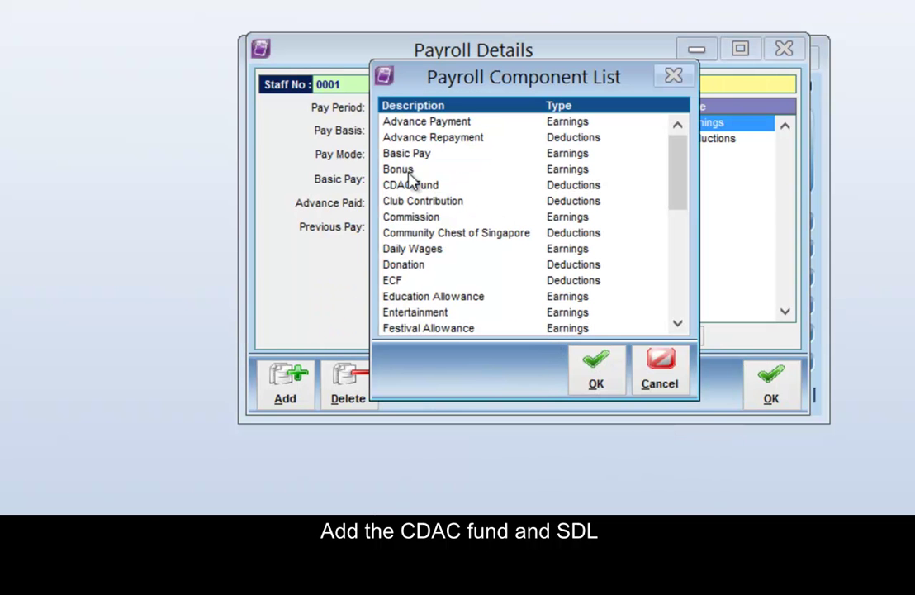
{"action": "left_click_drag", "start_coordinate": [679, 184], "coordinate": [678, 314]}
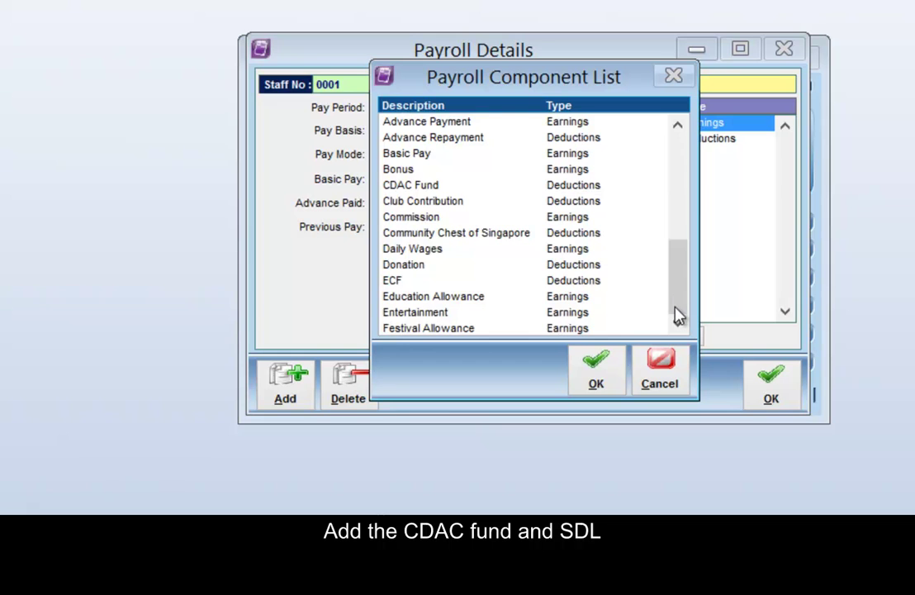
{"action": "left_click", "coordinate": [500, 296]}
{"action": "left_click", "coordinate": [598, 382]}
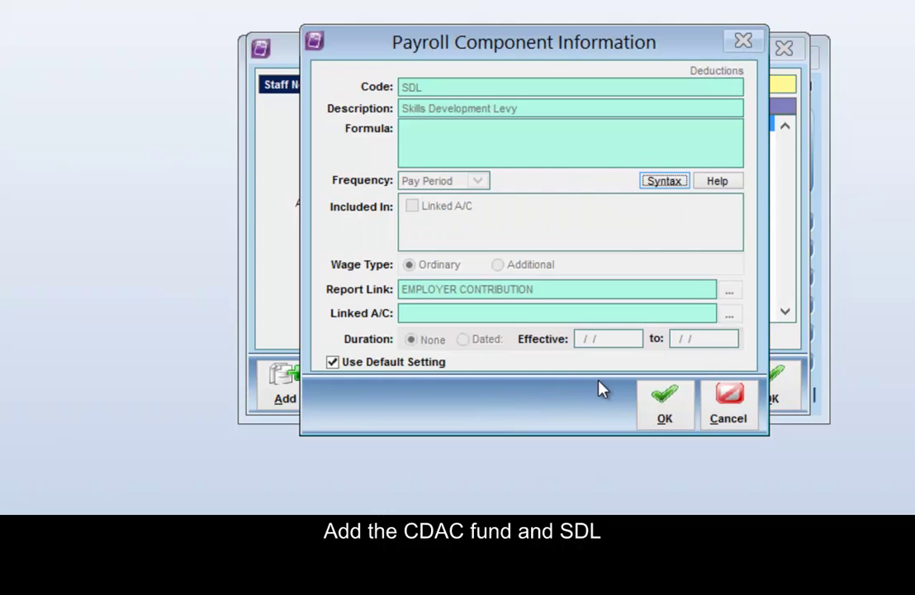
{"action": "left_click", "coordinate": [649, 416]}
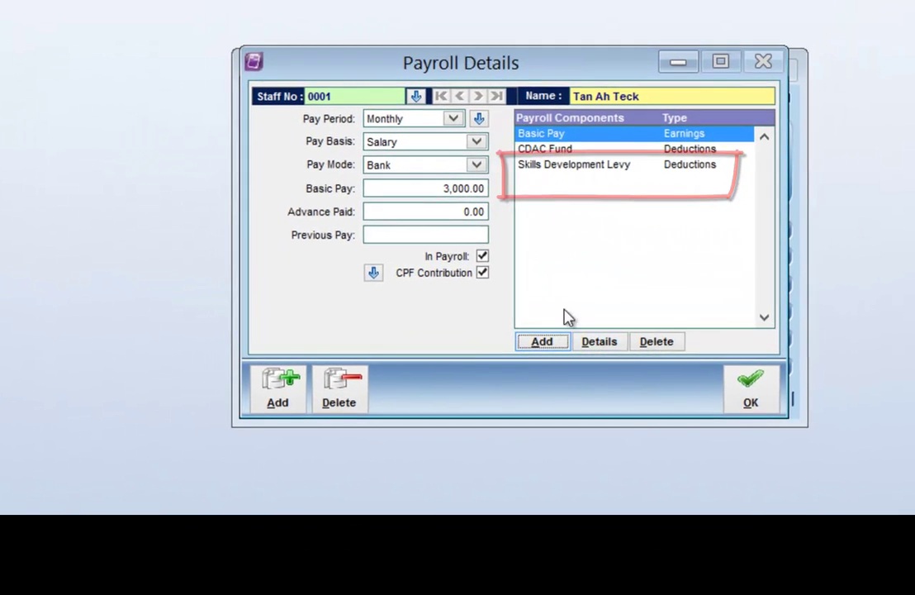
Save payroll details, then add Annual Leave (10 days) and Sick Leave (14 days) entitlements.
{"action": "left_click", "coordinate": [752, 389]}
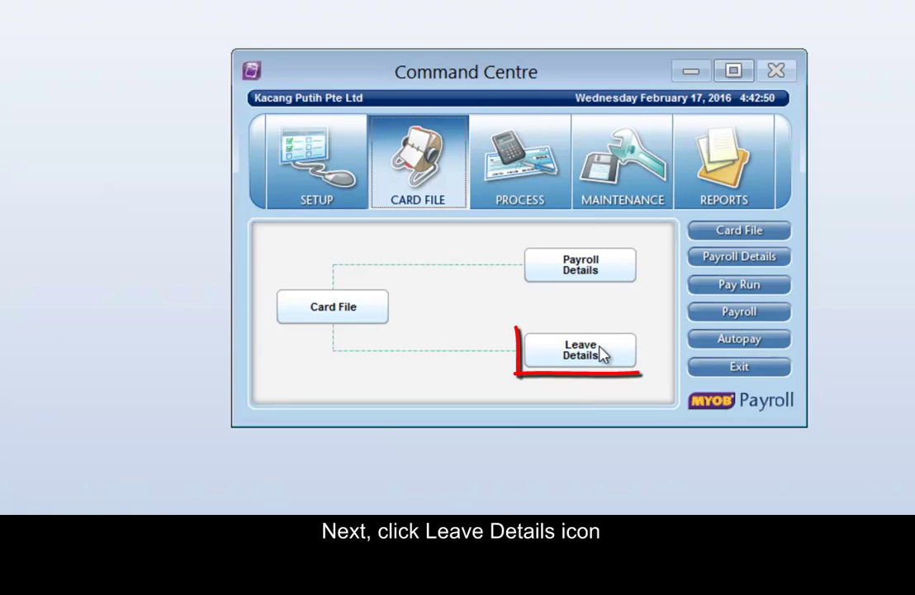
{"action": "left_click", "coordinate": [603, 354]}
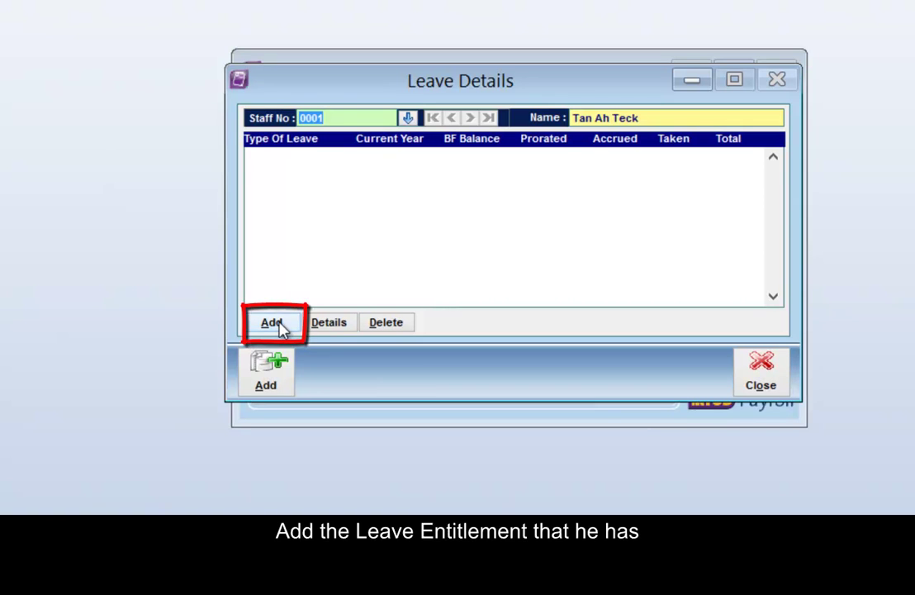
{"action": "left_click", "coordinate": [279, 327]}
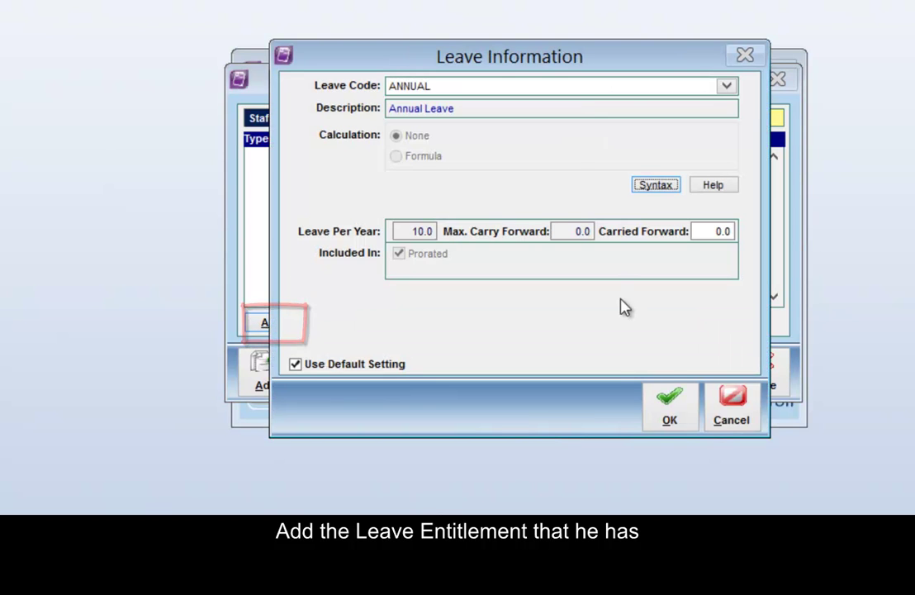
{"action": "left_click", "coordinate": [670, 409]}
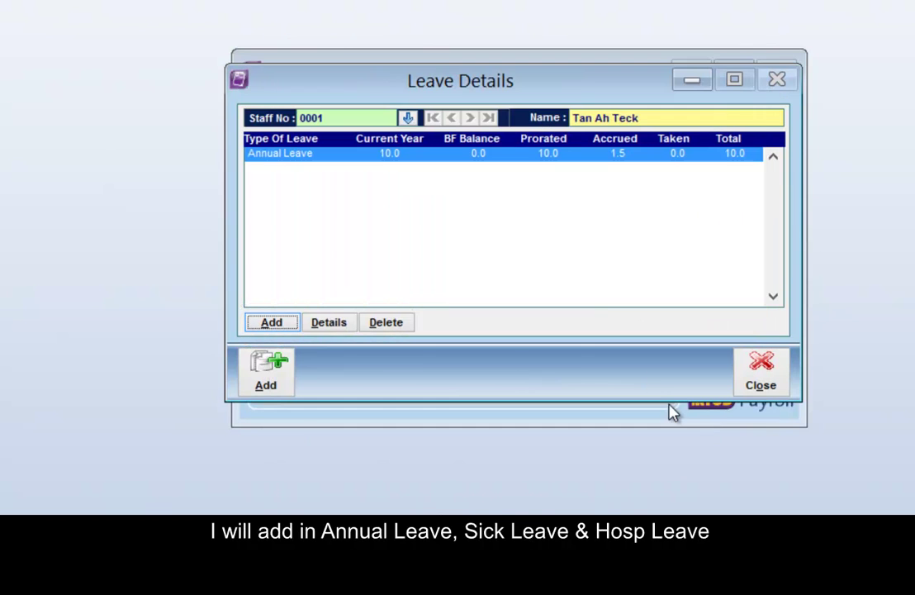
{"action": "left_click", "coordinate": [274, 322]}
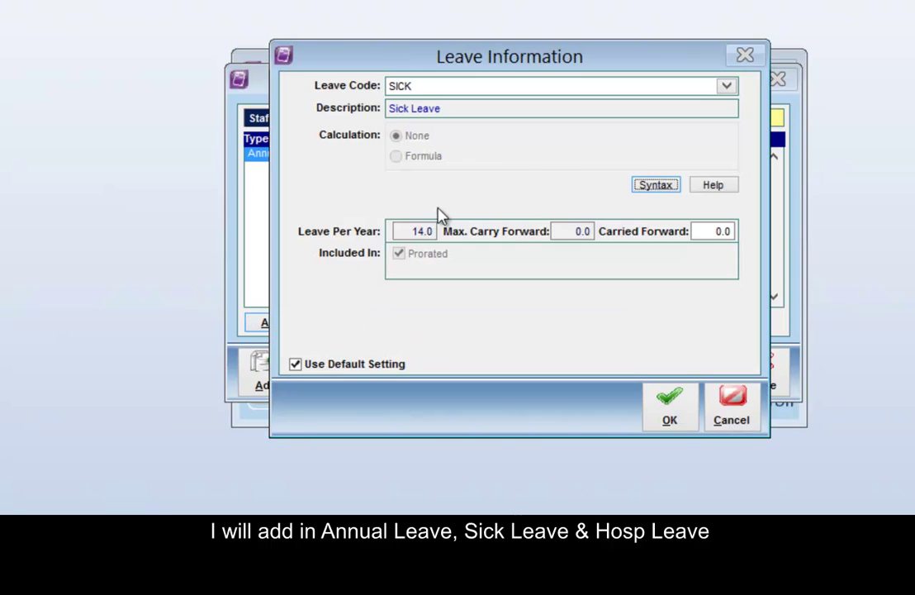
{"action": "left_click", "coordinate": [674, 409]}
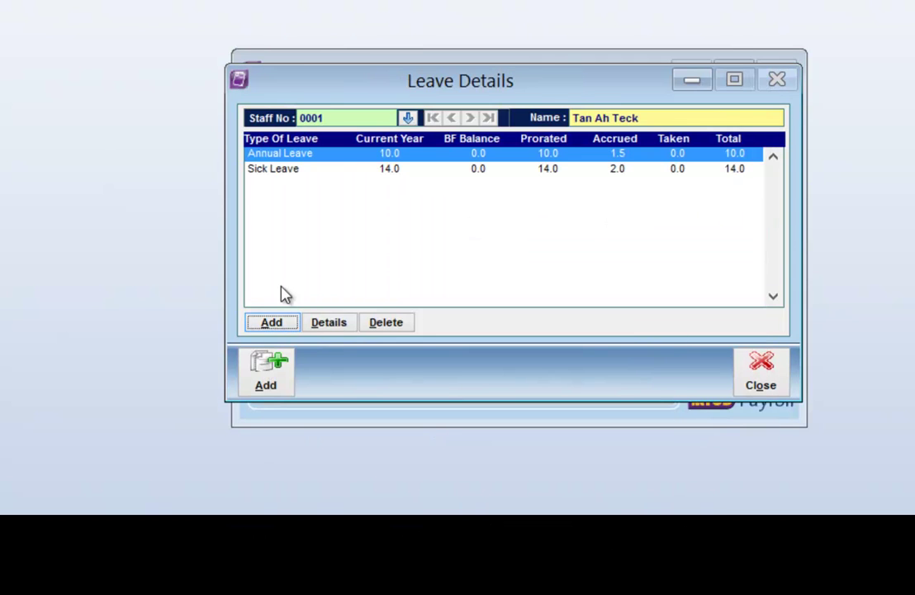
Add a 60-day Hospitalisation Leave entitlement using the HOSPITAL leave code.
{"action": "left_click", "coordinate": [283, 322]}
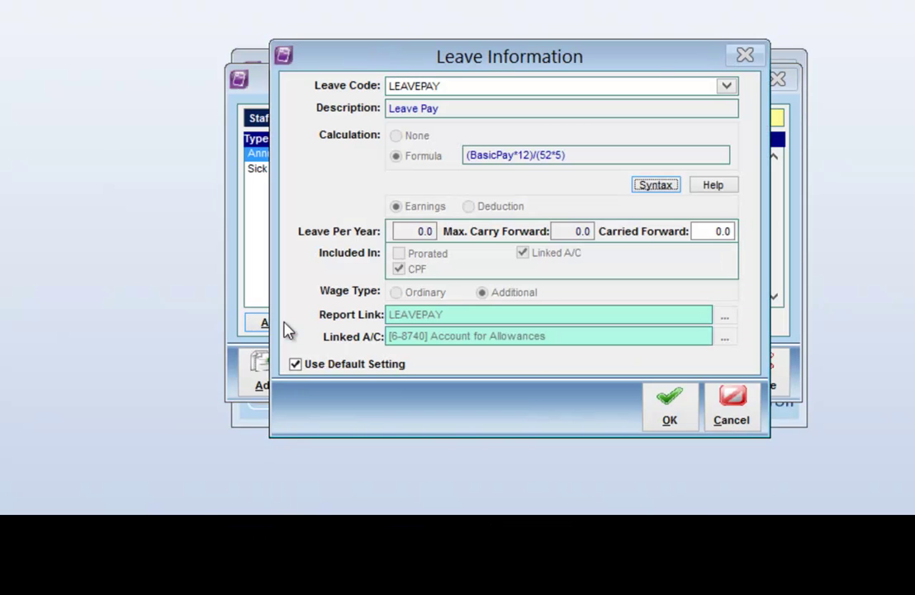
{"action": "left_click", "coordinate": [722, 87]}
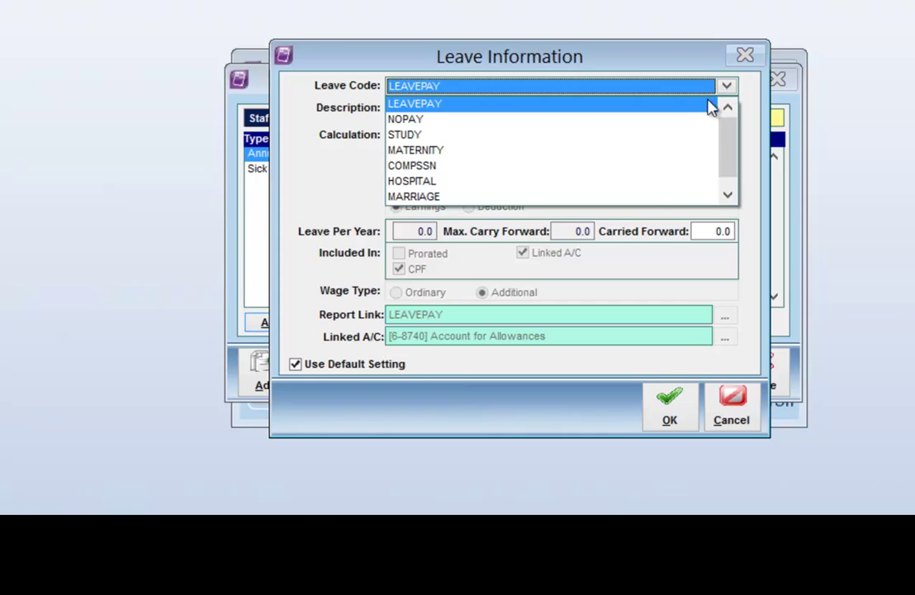
{"action": "left_click", "coordinate": [681, 182]}
{"action": "left_click", "coordinate": [668, 405]}
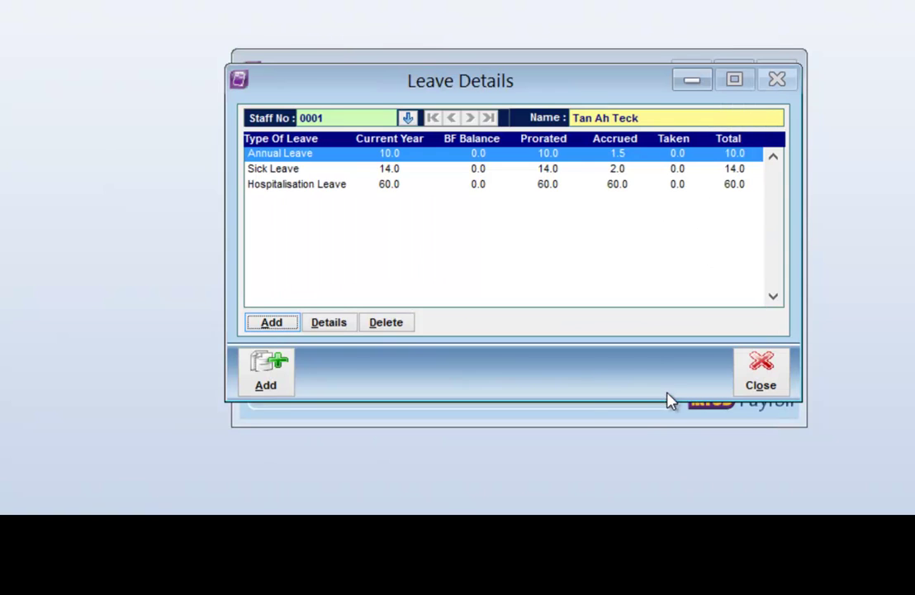